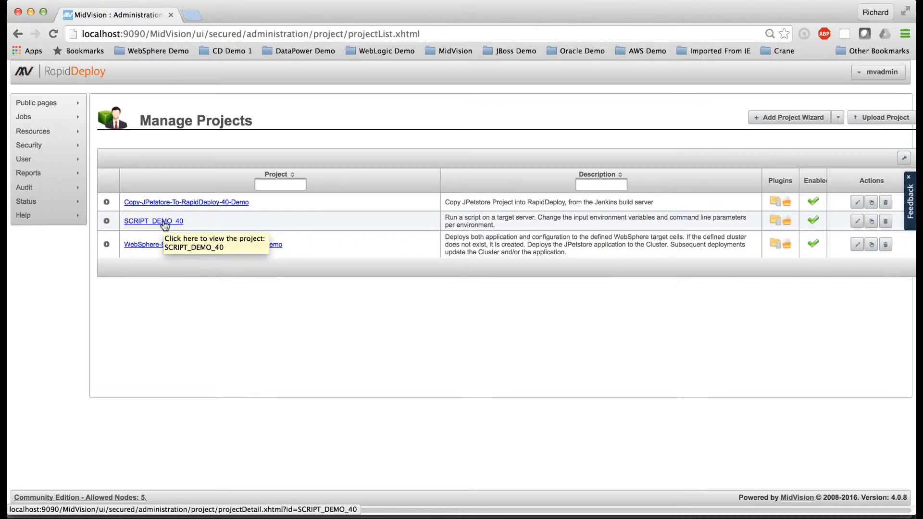
Open the SCRIPT_DEMO_40 project and bring up its orchestration data dictionary
{"action": "left_click", "coordinate": [164, 222]}
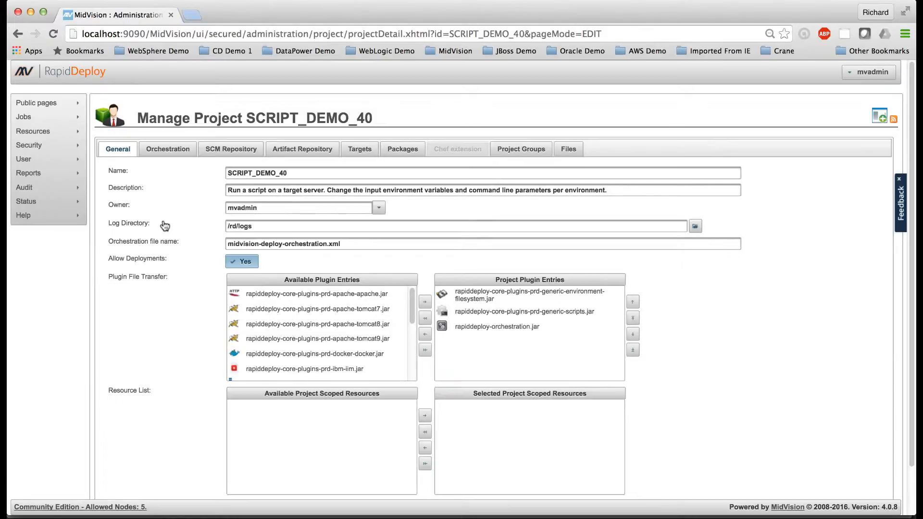
{"action": "left_click", "coordinate": [163, 146]}
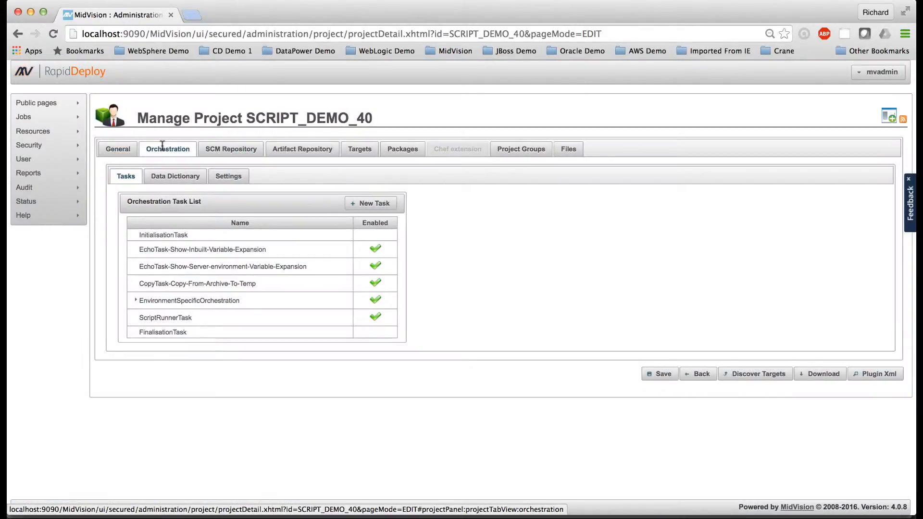
{"action": "left_click", "coordinate": [182, 181]}
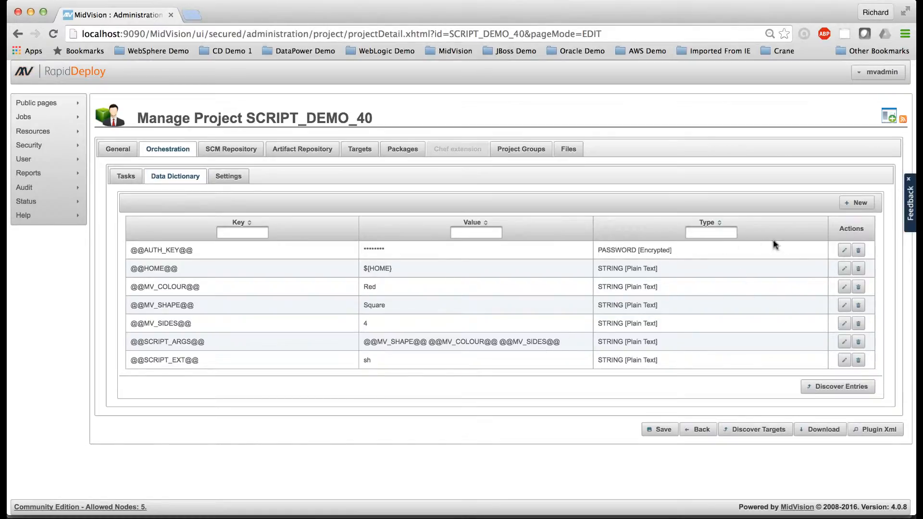
{"action": "left_click", "coordinate": [842, 251]}
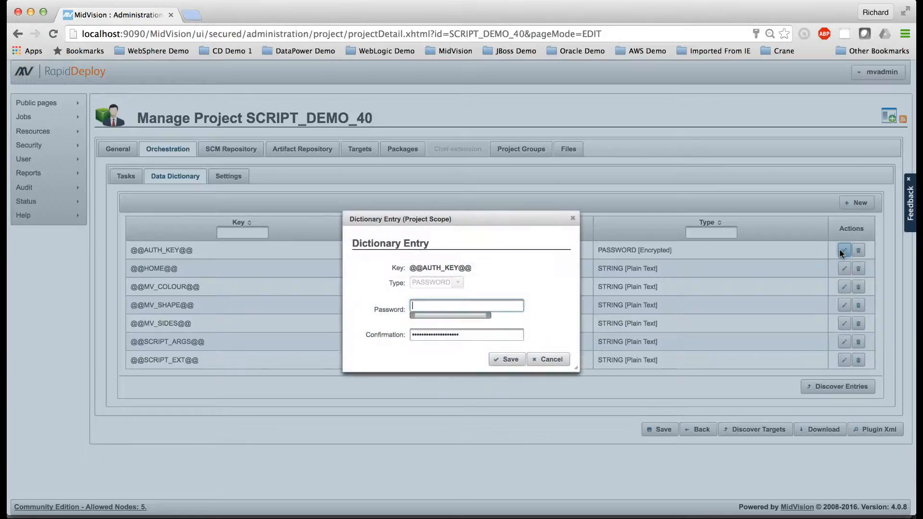
{"action": "left_click", "coordinate": [421, 307]}
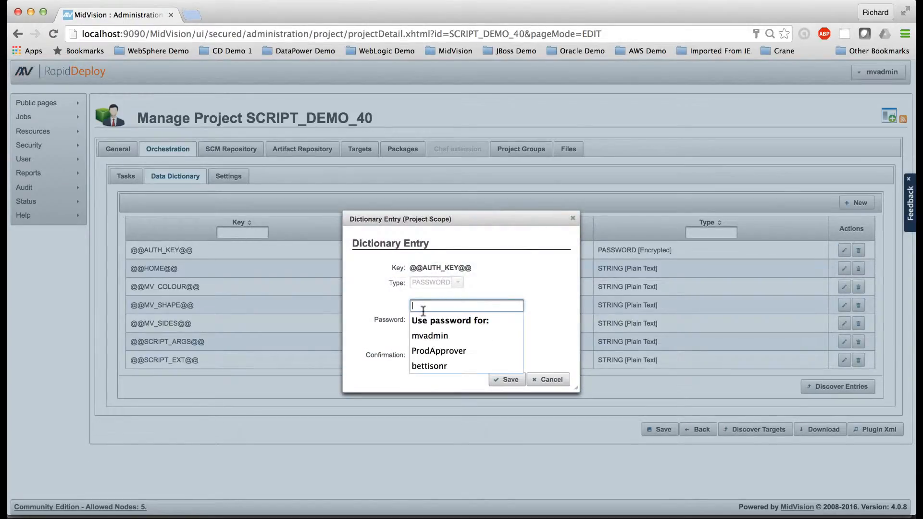
{"action": "left_click", "coordinate": [397, 330]}
{"action": "left_click", "coordinate": [412, 327]}
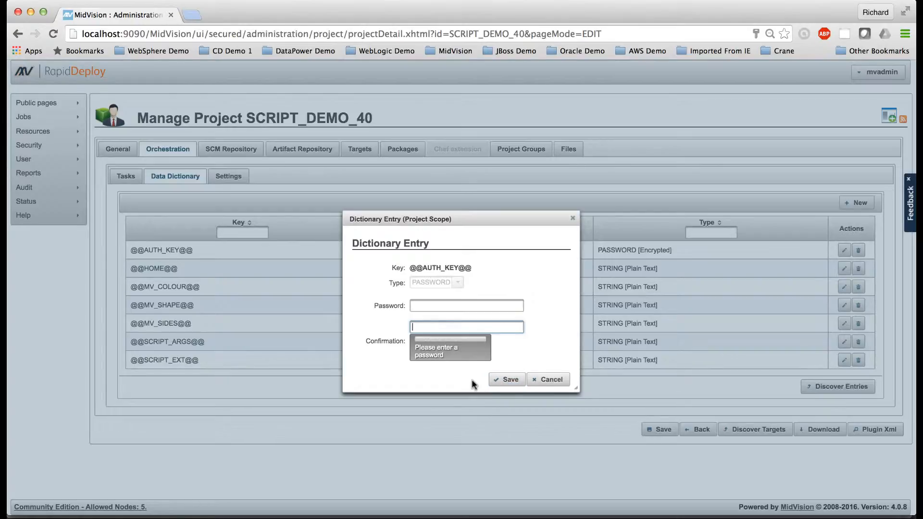
{"action": "left_click", "coordinate": [500, 351]}
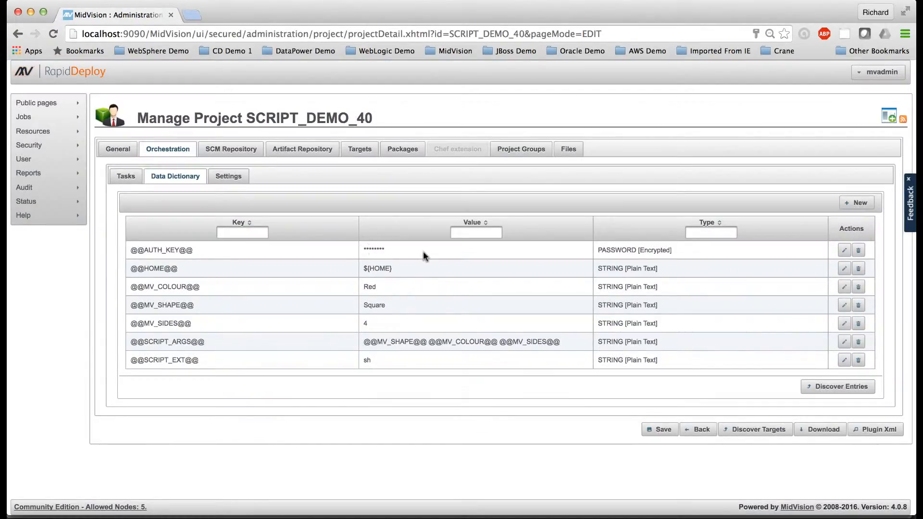
{"action": "left_click", "coordinate": [661, 429]}
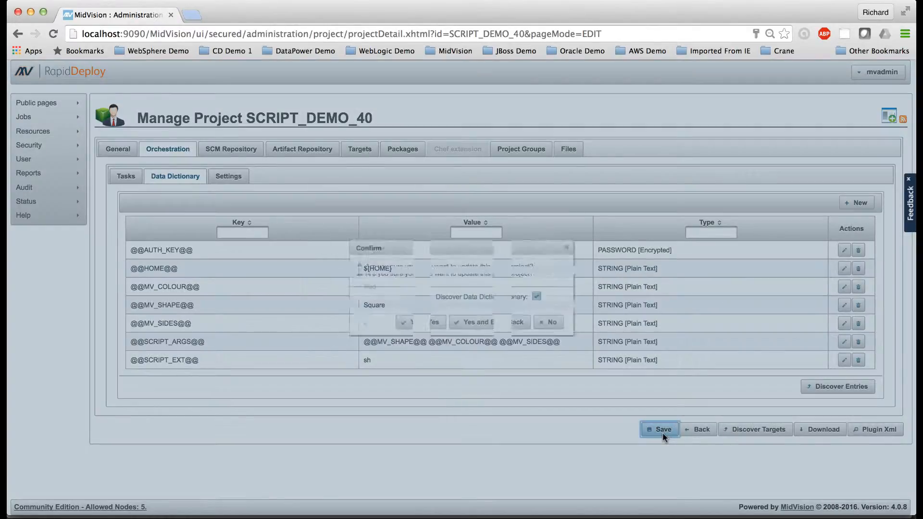
{"action": "left_click", "coordinate": [423, 314]}
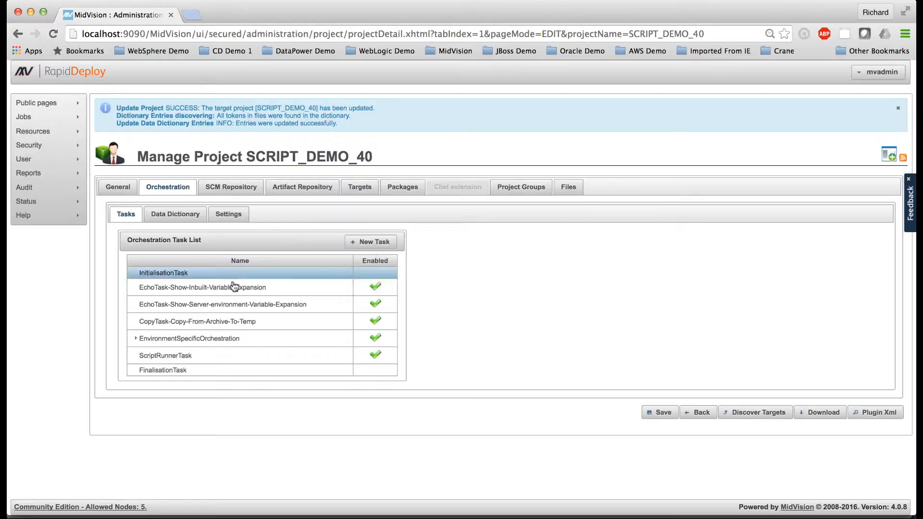
Expand the environment-specific tasks for localhost_linux.prod.Red-Triangle and examine the authKey resource of the CheckRedmineTicketStatus task
{"action": "left_click", "coordinate": [229, 287]}
{"action": "left_click", "coordinate": [202, 278]}
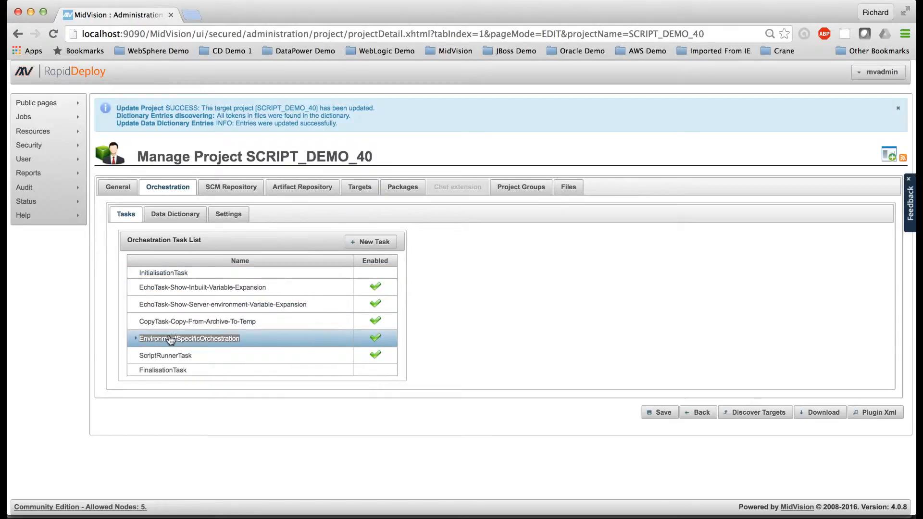
{"action": "left_click", "coordinate": [135, 340]}
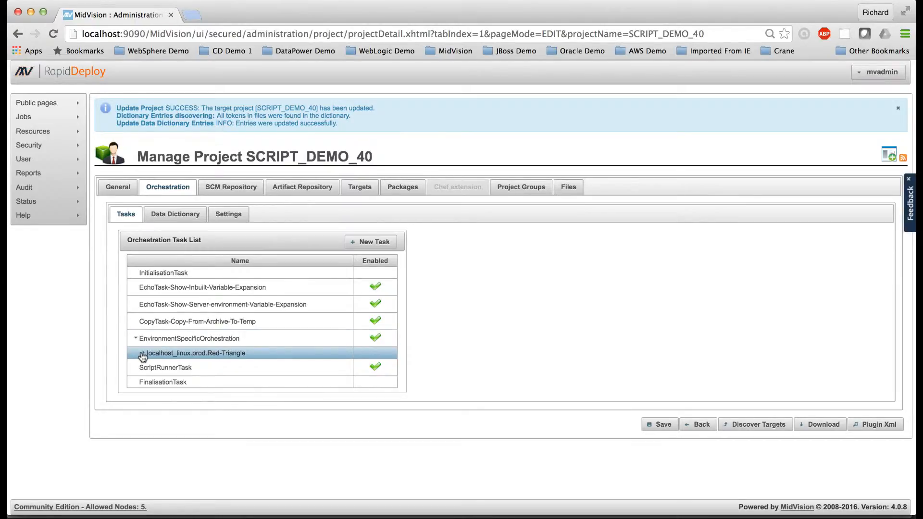
{"action": "left_click", "coordinate": [143, 354]}
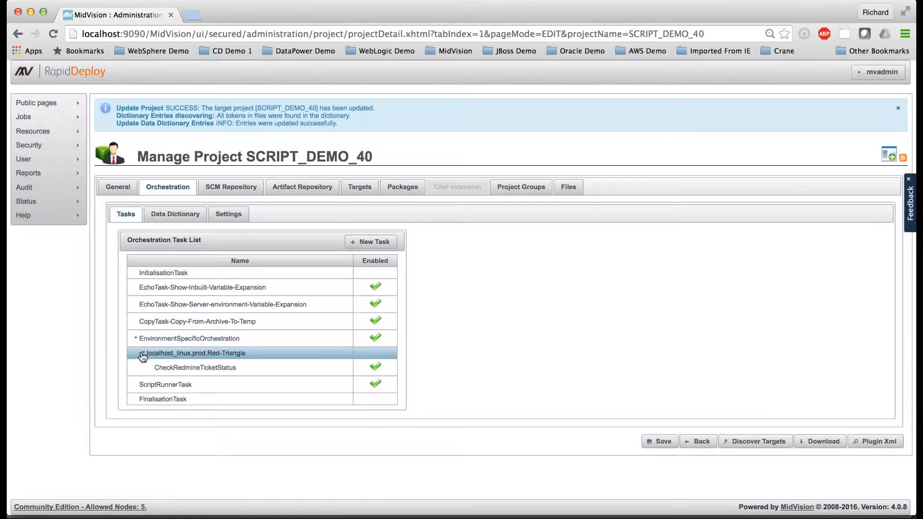
{"action": "double_click", "coordinate": [188, 369]}
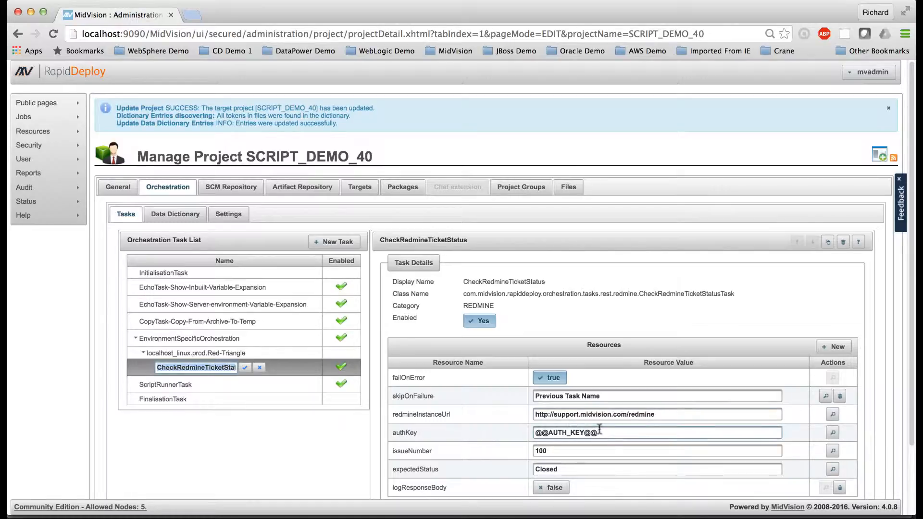
{"action": "left_click_drag", "start_coordinate": [601, 432], "coordinate": [534, 432]}
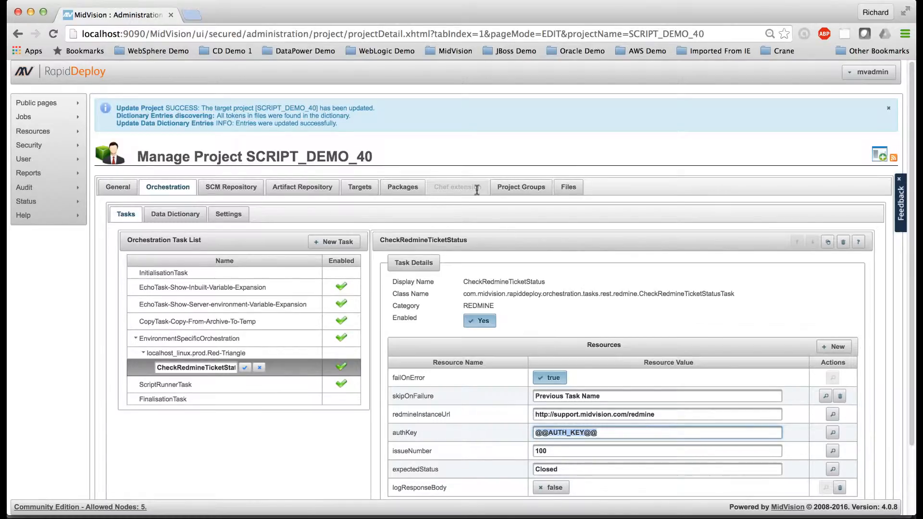
{"action": "left_click", "coordinate": [359, 186]}
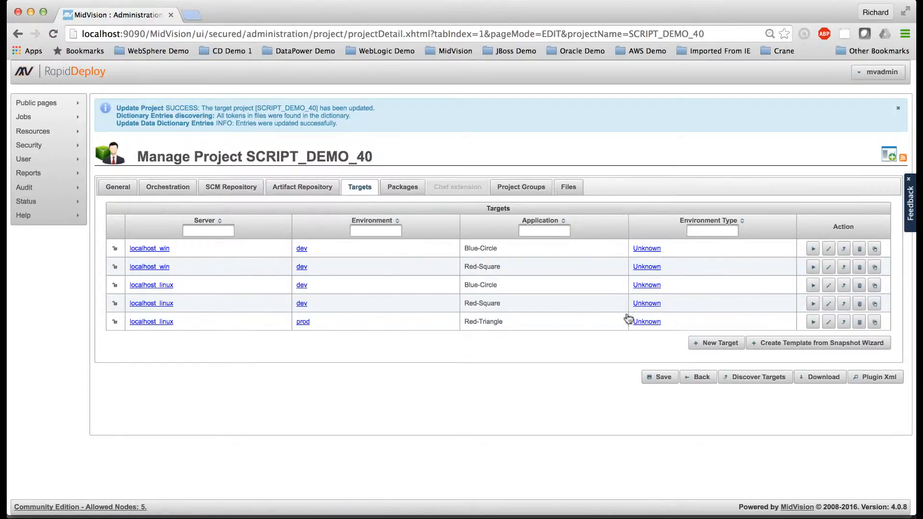
{"action": "left_click", "coordinate": [829, 323]}
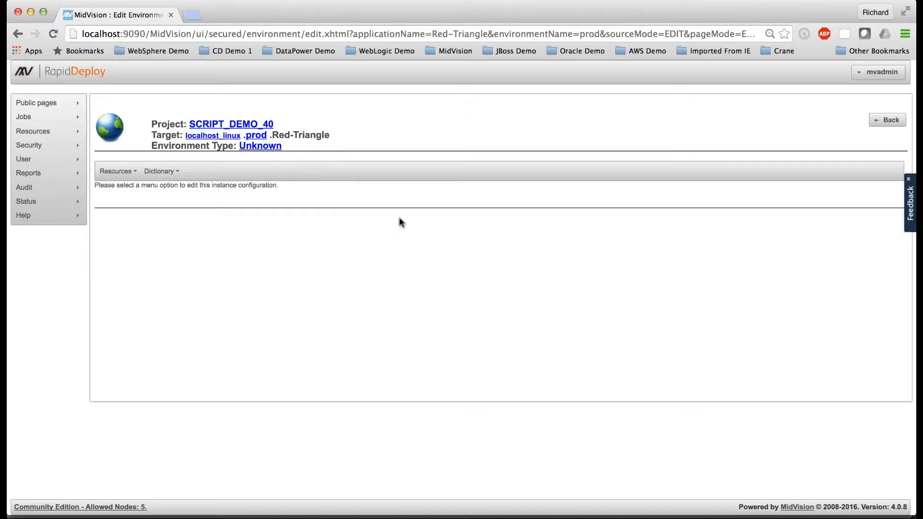
{"action": "left_click", "coordinate": [161, 172]}
{"action": "left_click", "coordinate": [168, 188]}
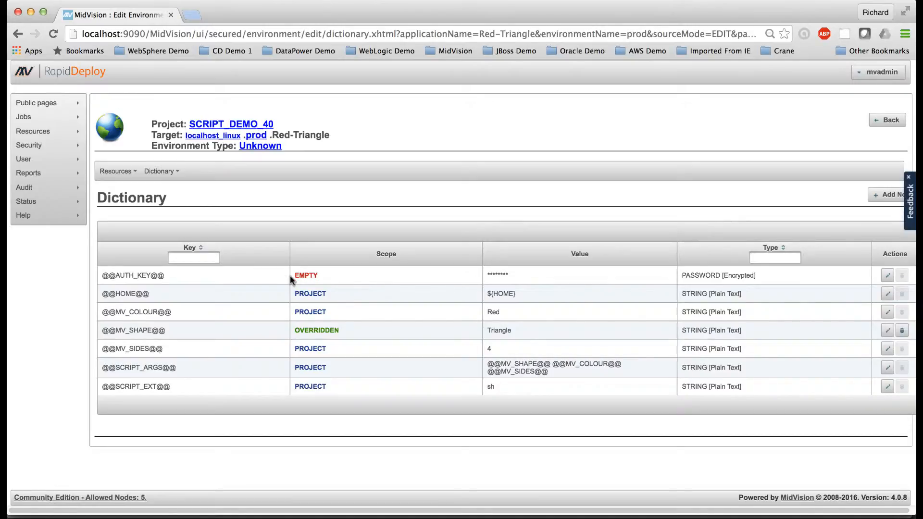
{"action": "left_click", "coordinate": [889, 123]}
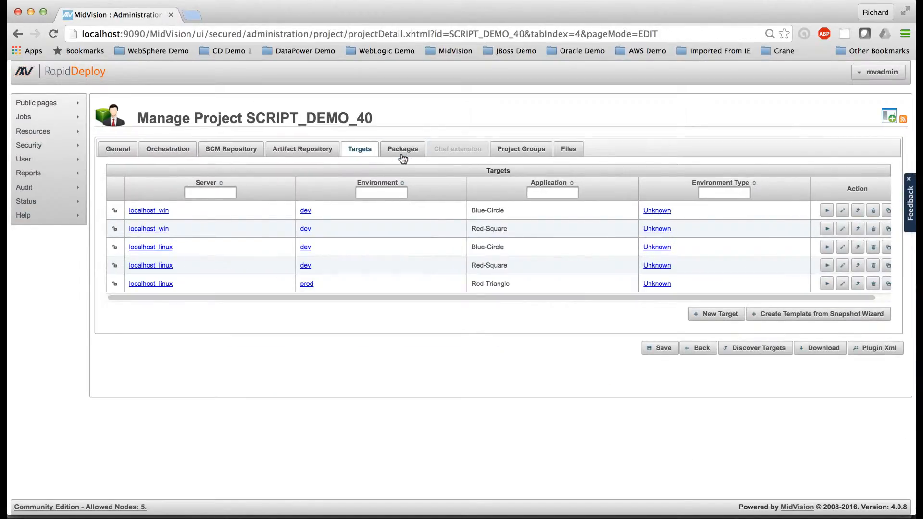
Create a new deployment package for the SCRIPT_DEMO_40 project in the Build Store
{"action": "left_click", "coordinate": [400, 151]}
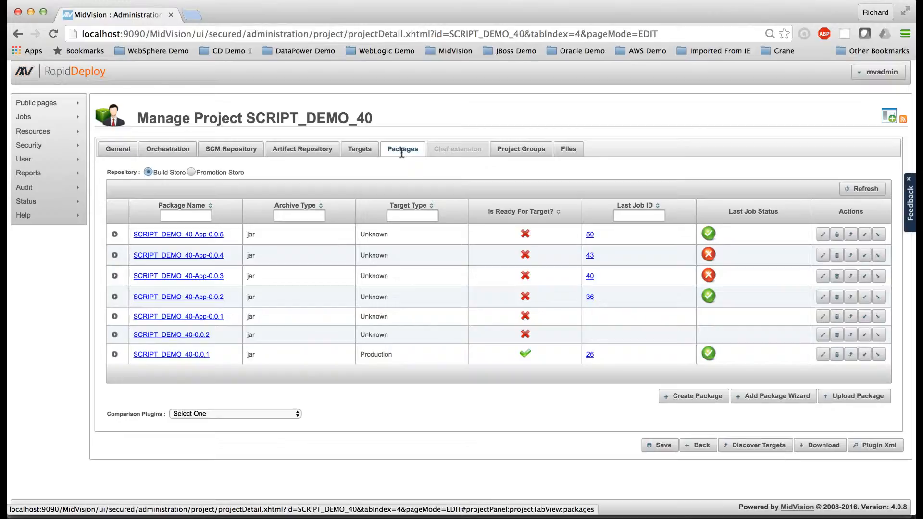
{"action": "left_click", "coordinate": [692, 398]}
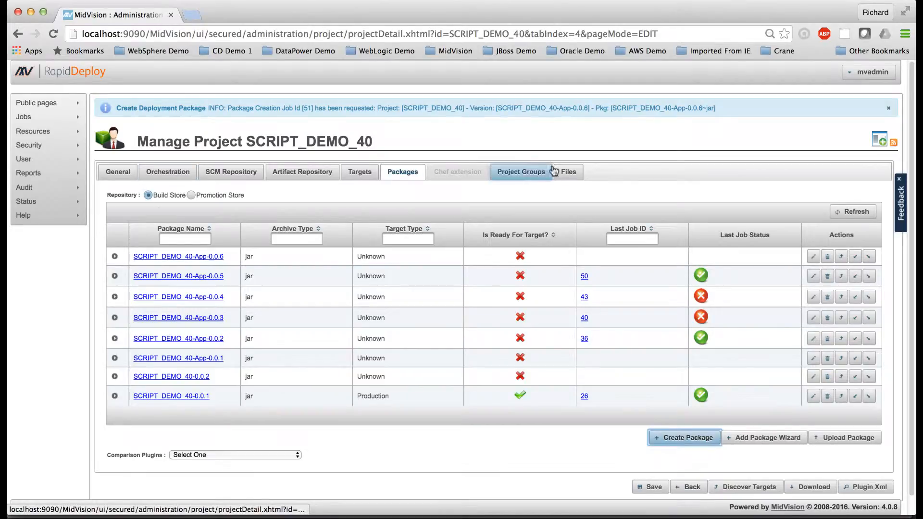
Start a new job request for the project and add the Red-Triangle application under localhost_linux prod as its target
{"action": "left_click", "coordinate": [881, 145]}
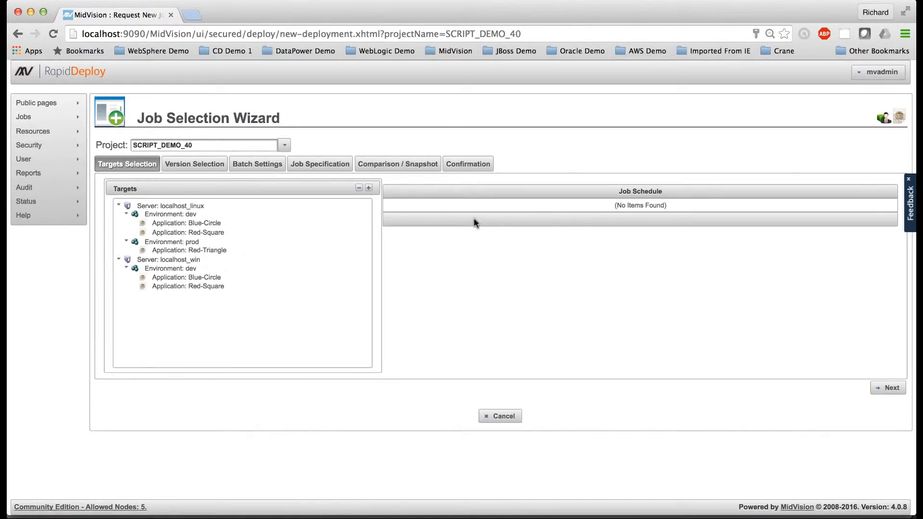
{"action": "left_click", "coordinate": [196, 253]}
{"action": "left_click", "coordinate": [196, 252]}
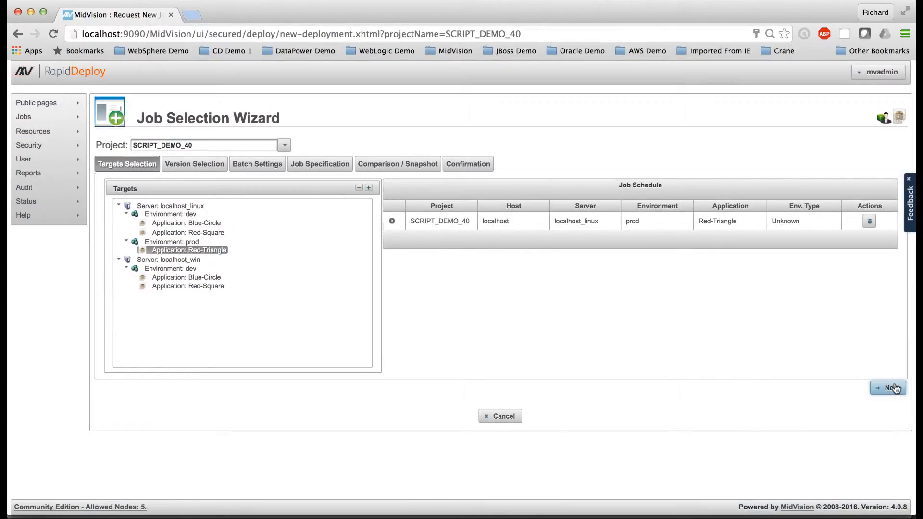
{"action": "left_click", "coordinate": [891, 387]}
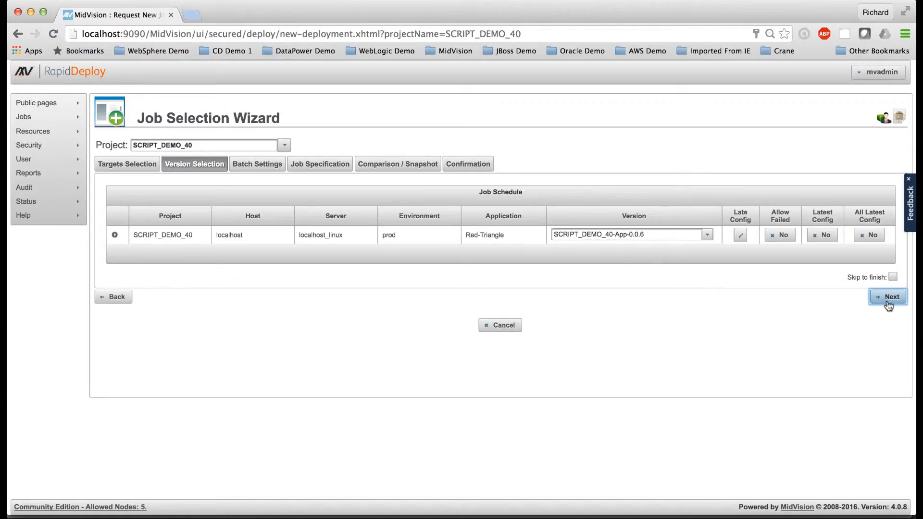
{"action": "left_click", "coordinate": [888, 306]}
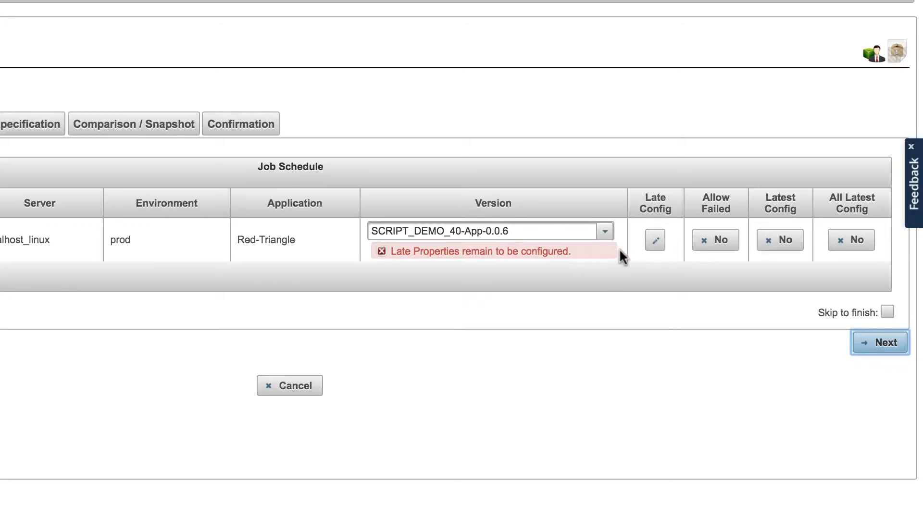
{"action": "left_click", "coordinate": [651, 248]}
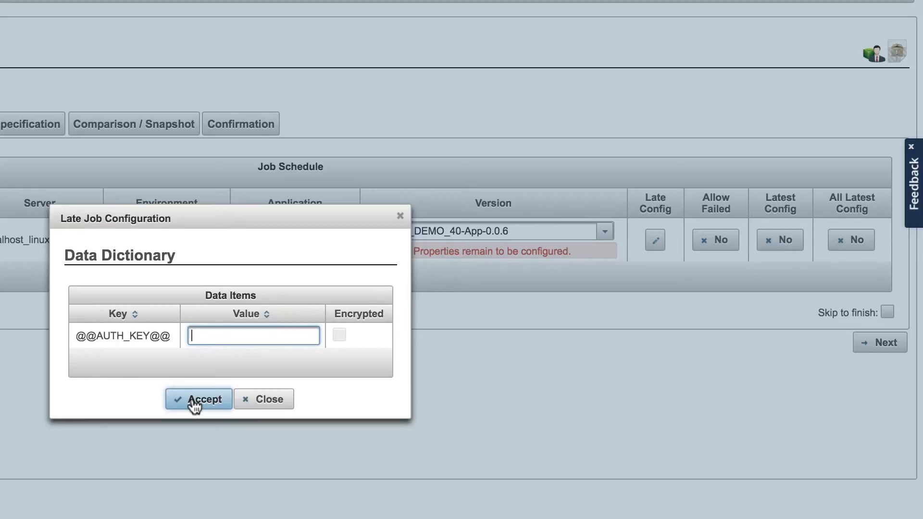
{"action": "key", "text": "ctrl+v"}
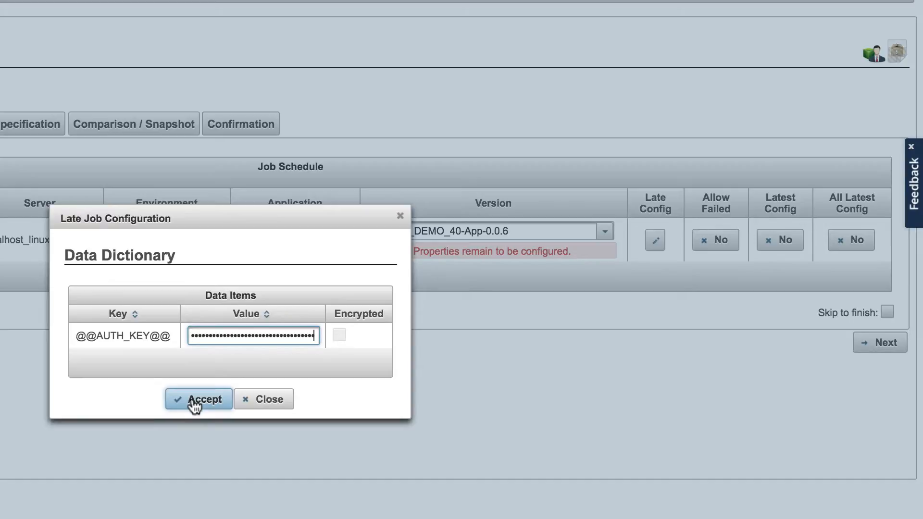
{"action": "left_click", "coordinate": [192, 401]}
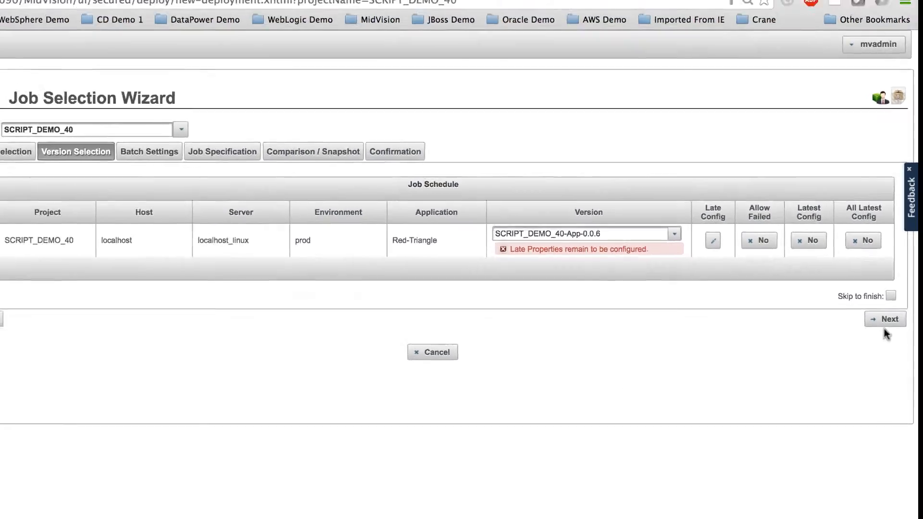
Skip the remaining wizard stages to the confirmation and start the job without a summary note
{"action": "left_click", "coordinate": [890, 296]}
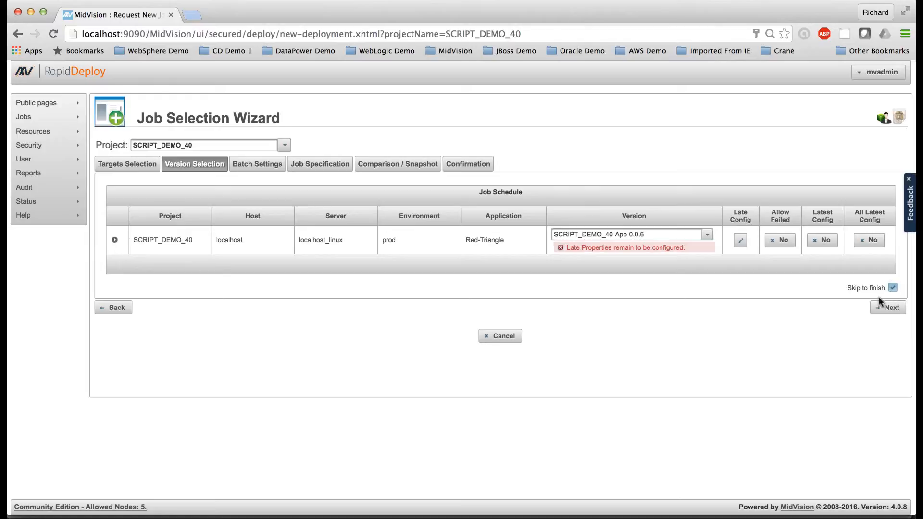
{"action": "left_click", "coordinate": [882, 306]}
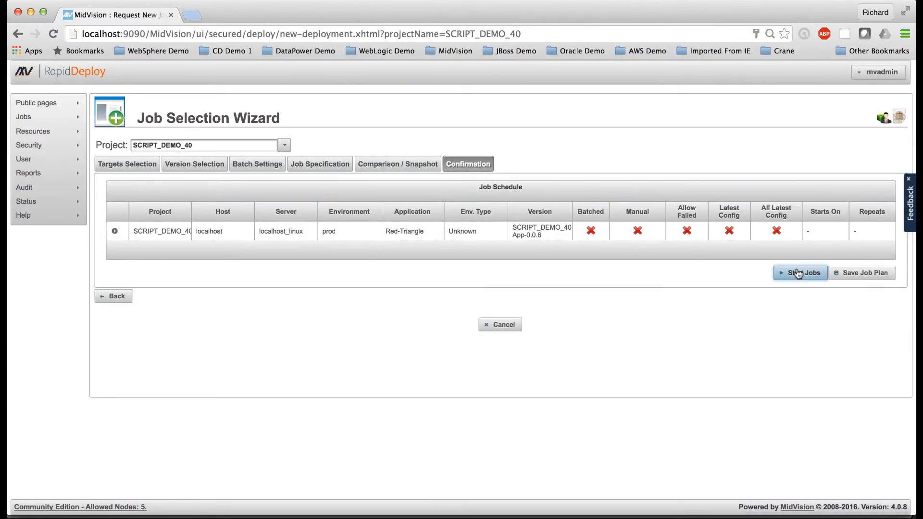
{"action": "left_click", "coordinate": [798, 273]}
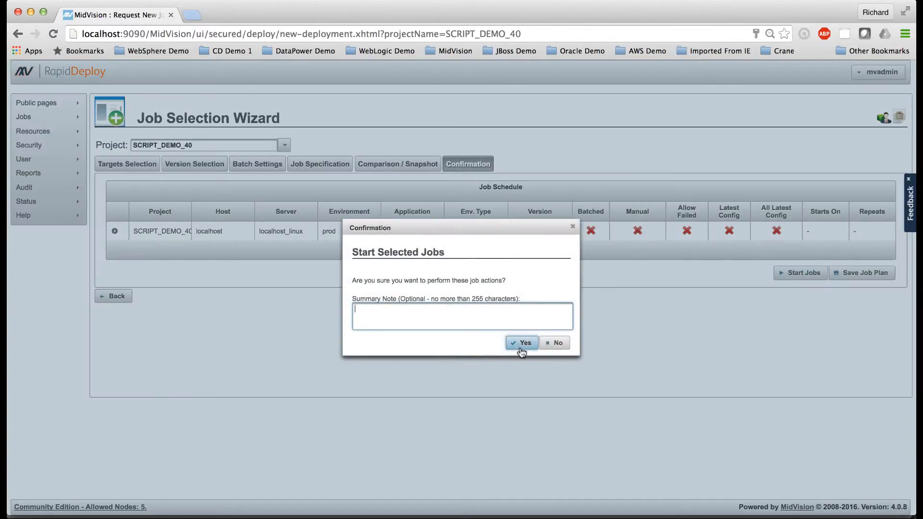
{"action": "left_click", "coordinate": [522, 344]}
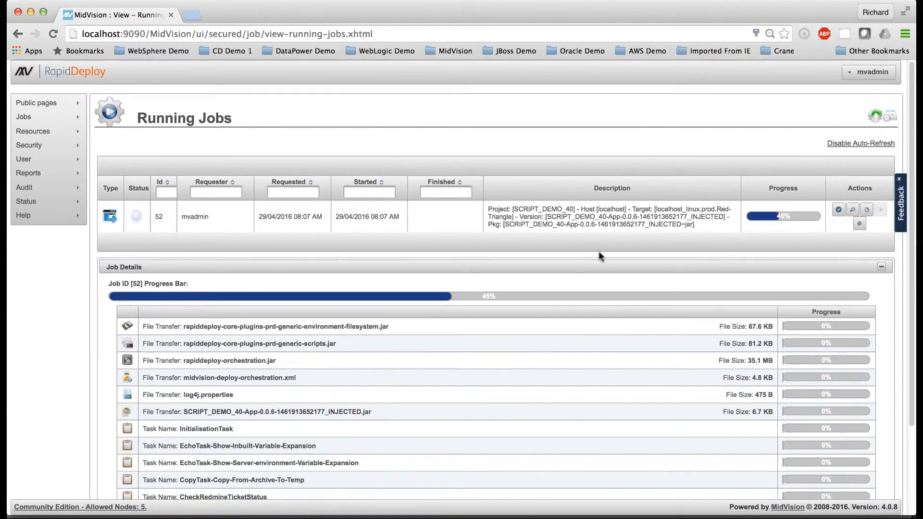
Review the running job's file transfers and tasks, and open its log in an enlarged window
{"action": "scroll", "coordinate": [595, 301], "scroll_direction": "down", "scroll_amount": 1}
{"action": "scroll", "coordinate": [595, 301], "scroll_direction": "down", "scroll_amount": 3}
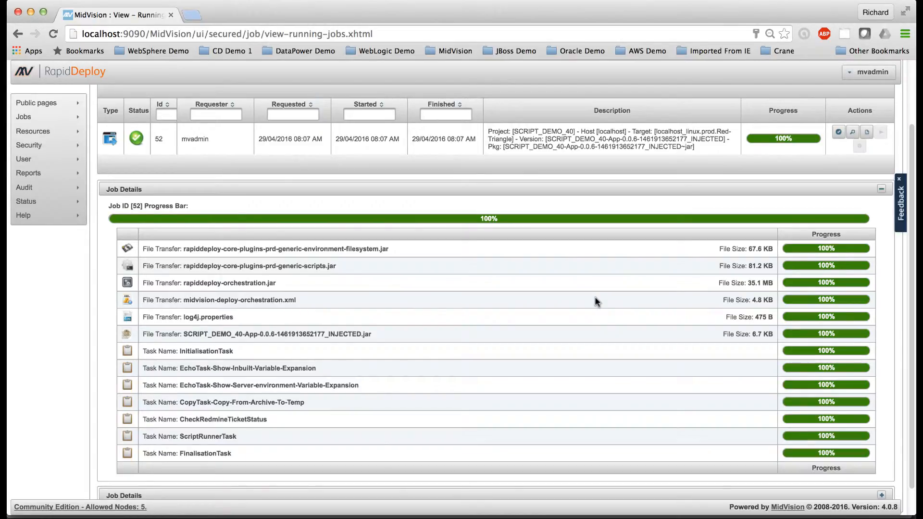
{"action": "left_click", "coordinate": [853, 134]}
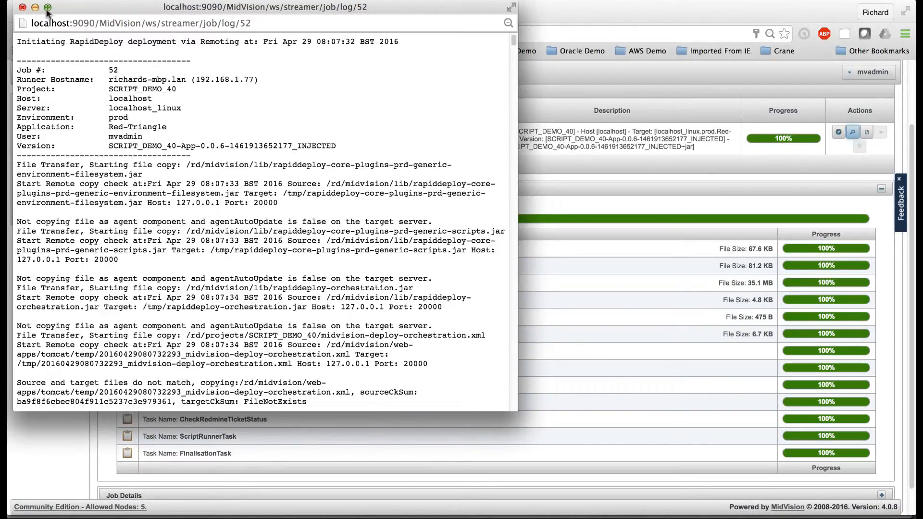
{"action": "left_click", "coordinate": [47, 8]}
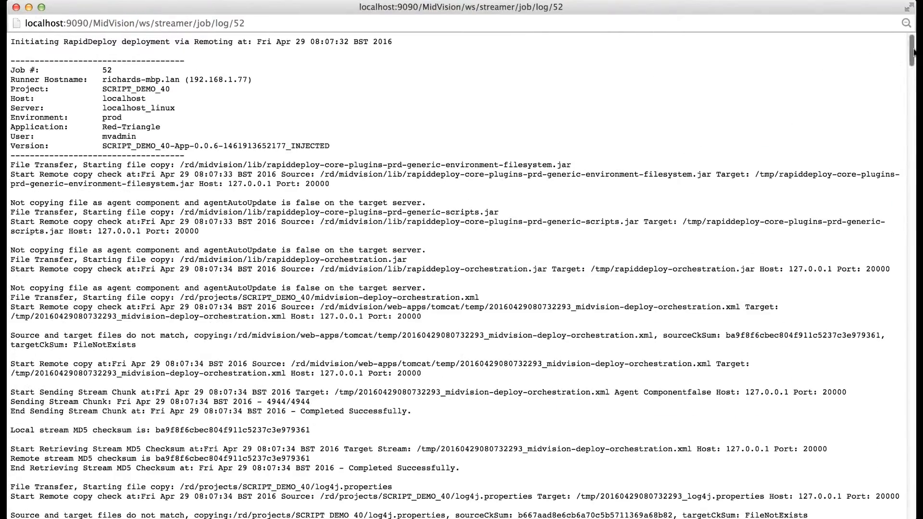
Examine the CheckRedmineTicketStatus section of the job log, highlight the ticket validation message, and close the log
{"action": "left_click_drag", "start_coordinate": [913, 53], "coordinate": [913, 373]}
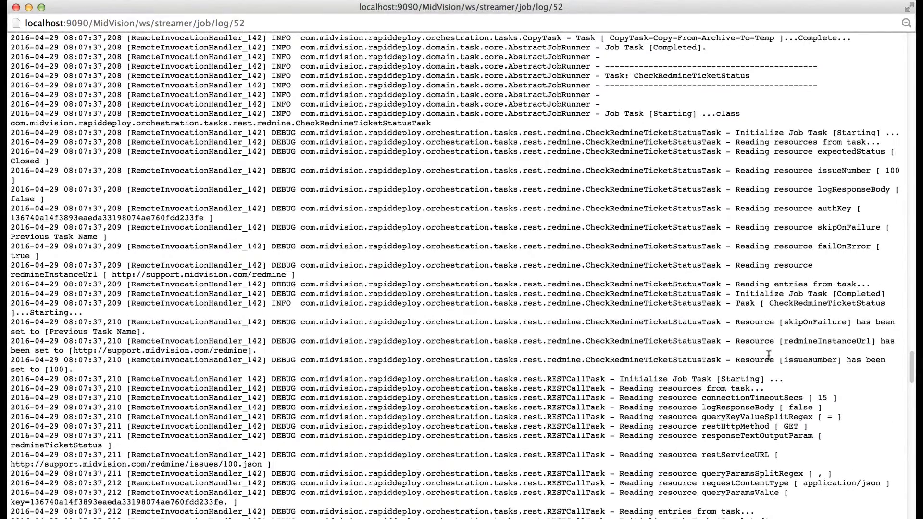
{"action": "scroll", "coordinate": [768, 354], "scroll_direction": "down", "scroll_amount": 2}
{"action": "scroll", "coordinate": [769, 358], "scroll_direction": "down", "scroll_amount": 15}
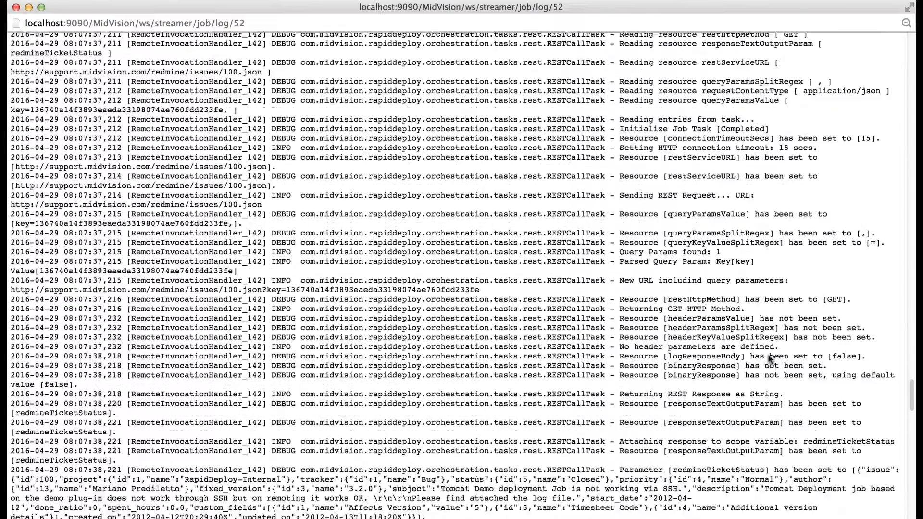
{"action": "scroll", "coordinate": [768, 358], "scroll_direction": "down", "scroll_amount": 5}
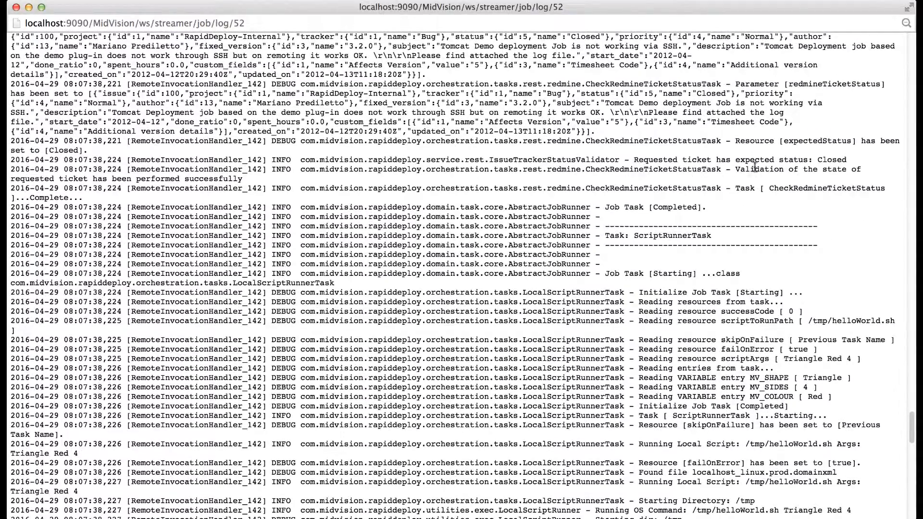
{"action": "left_click", "coordinate": [734, 166]}
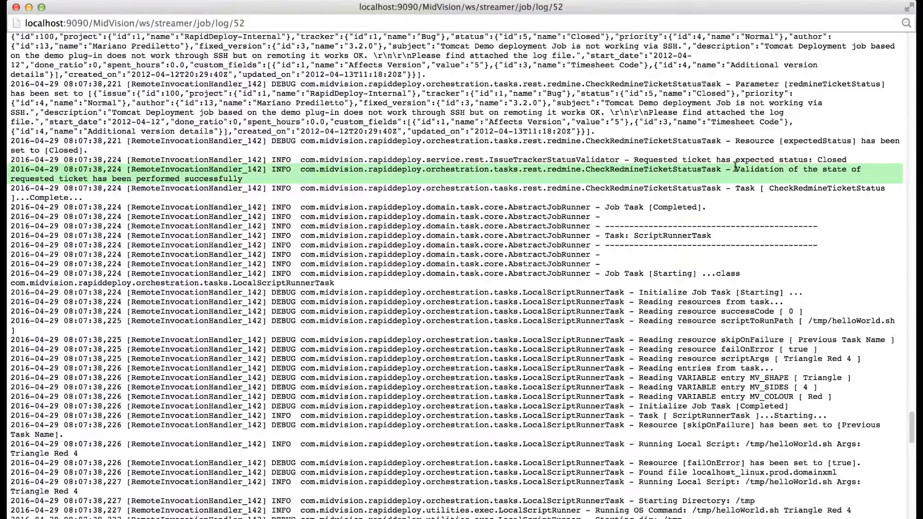
{"action": "left_click_drag", "start_coordinate": [735, 168], "coordinate": [737, 180]}
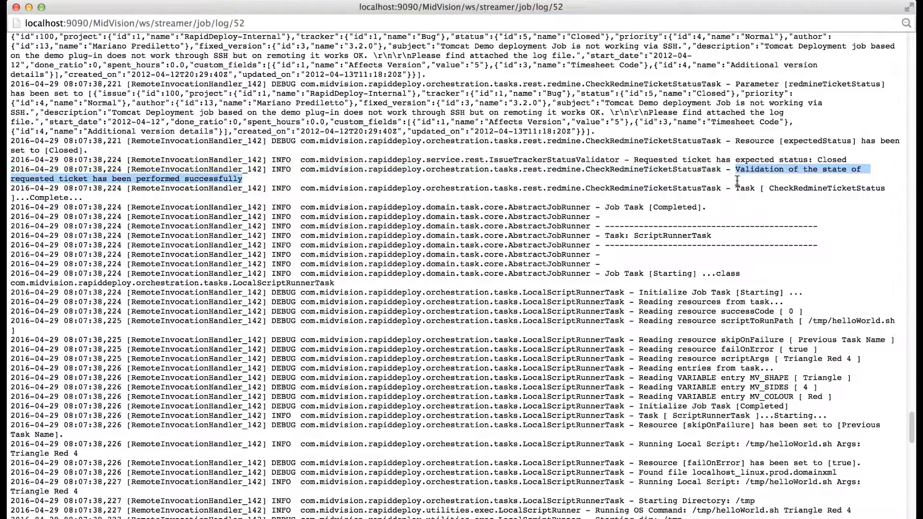
{"action": "left_click", "coordinate": [16, 7]}
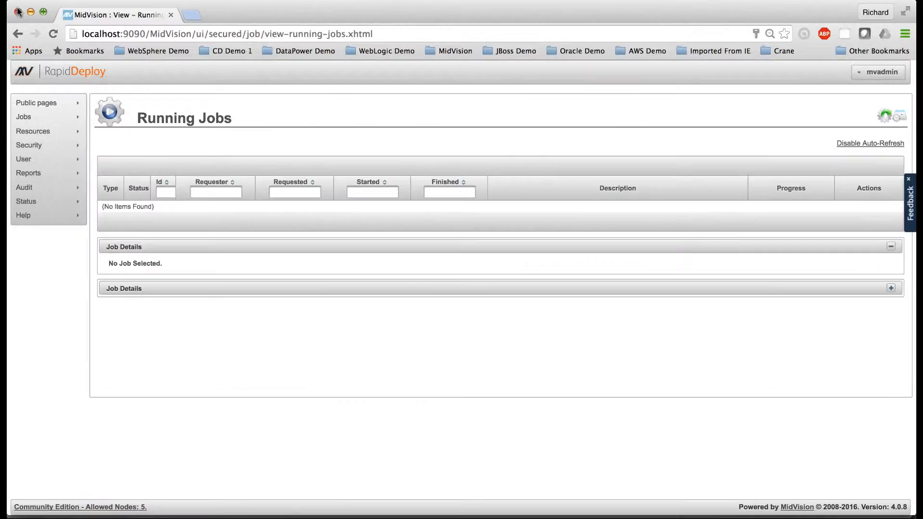